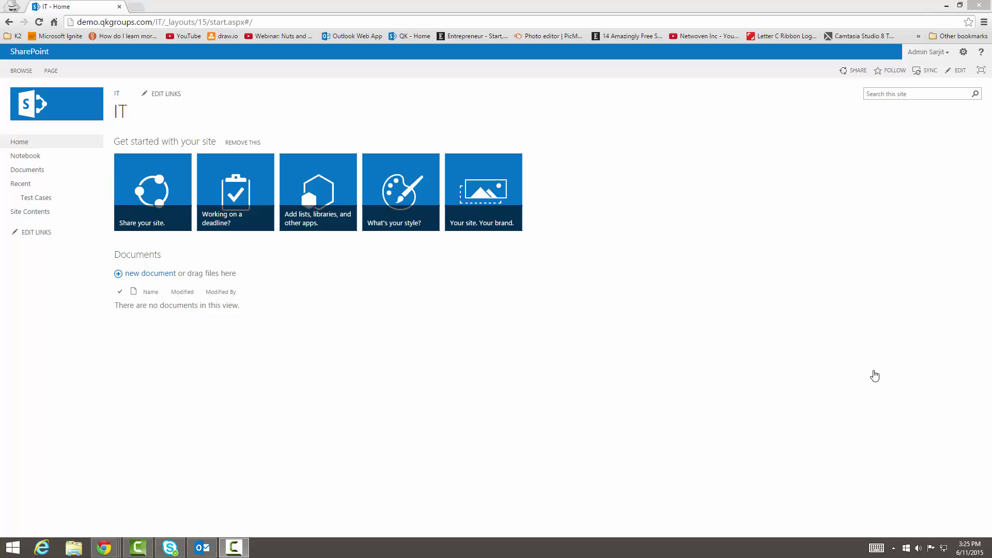
# - Open the IT site's Site Contents page from the left navigation
pyautogui.click(32, 212)
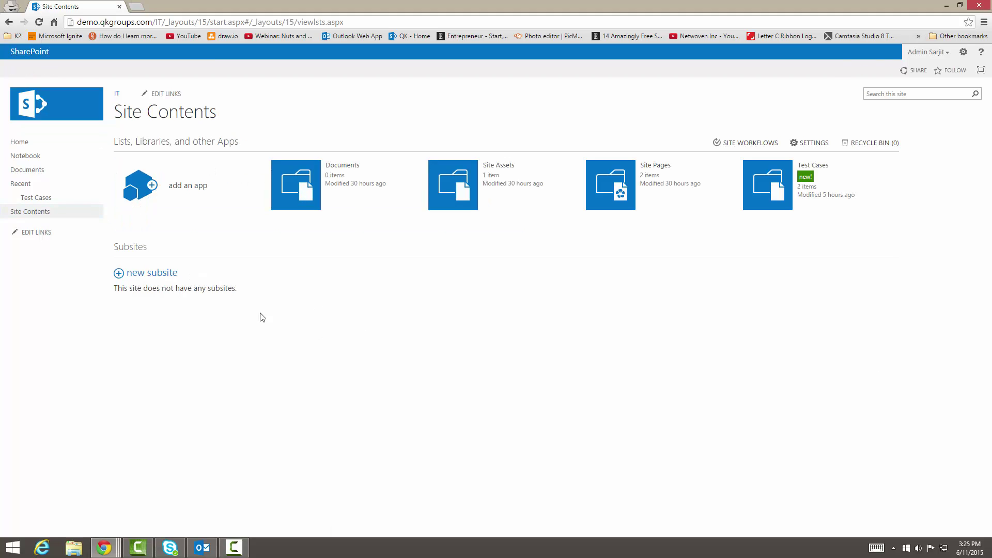
# - Start a new subsite titled 'Template Site 1' with address TS and the Blog template
pyautogui.click(150, 275)
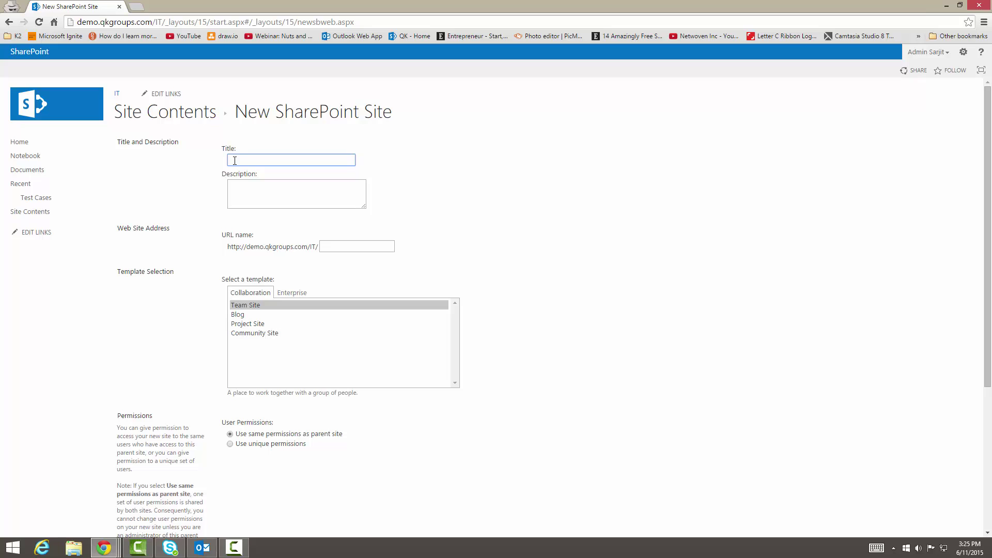
pyautogui.write('Template Site 1')
pyautogui.click(334, 248)
pyautogui.click(246, 317)
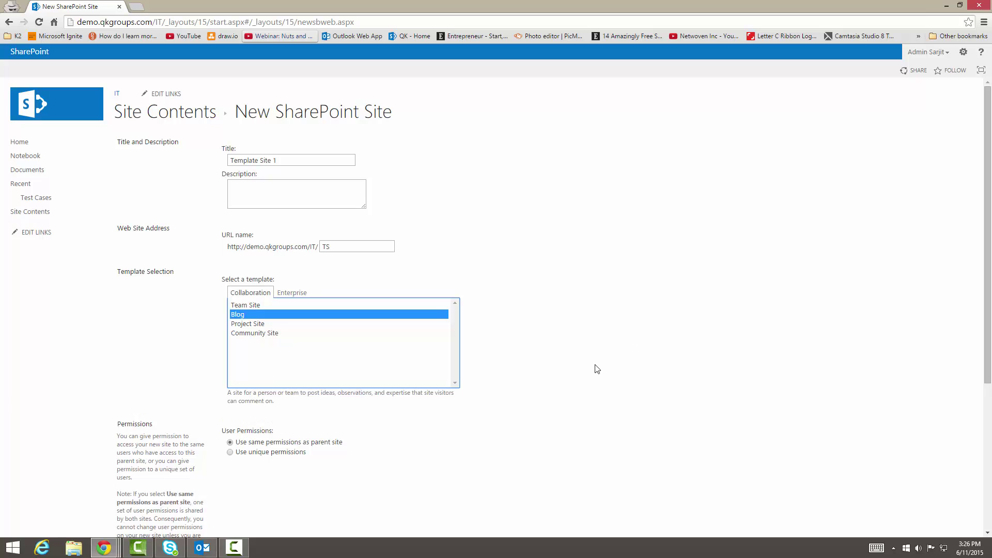
pyautogui.click(285, 305)
pyautogui.click(238, 315)
# - Review the subsite form and create the Template Site 1 blog under the IT site
pyautogui.scroll(-4, 505, 399)
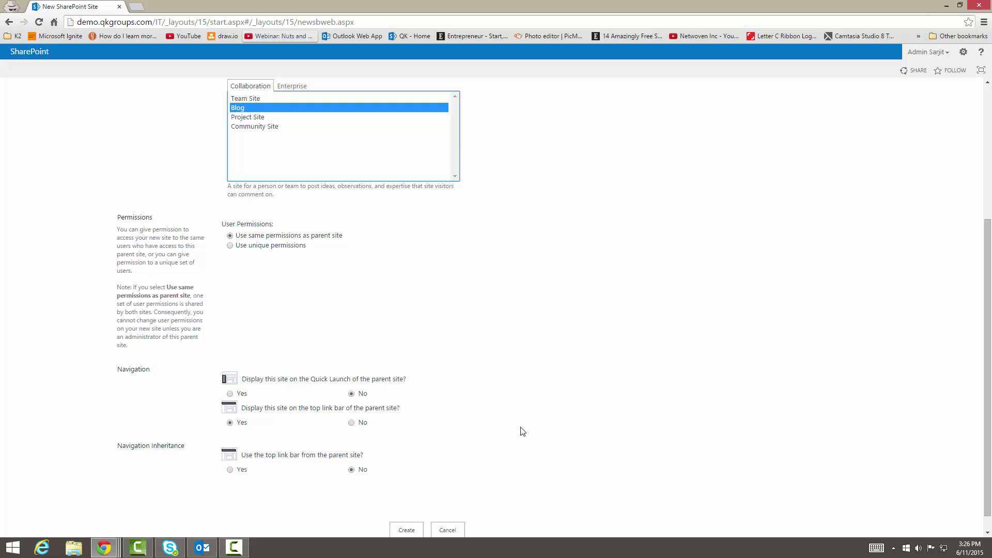
pyautogui.scroll(-1, 517, 433)
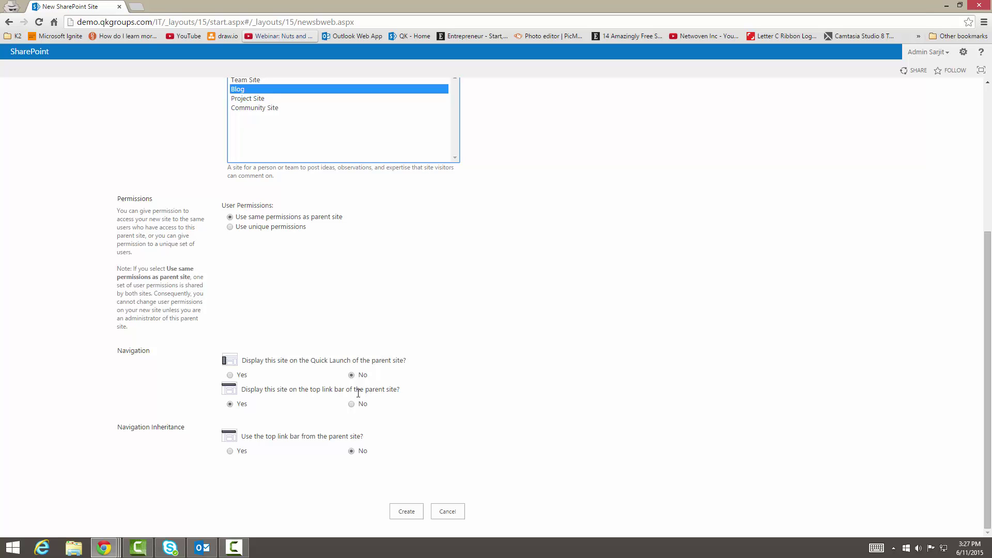
pyautogui.scroll(5, 312, 187)
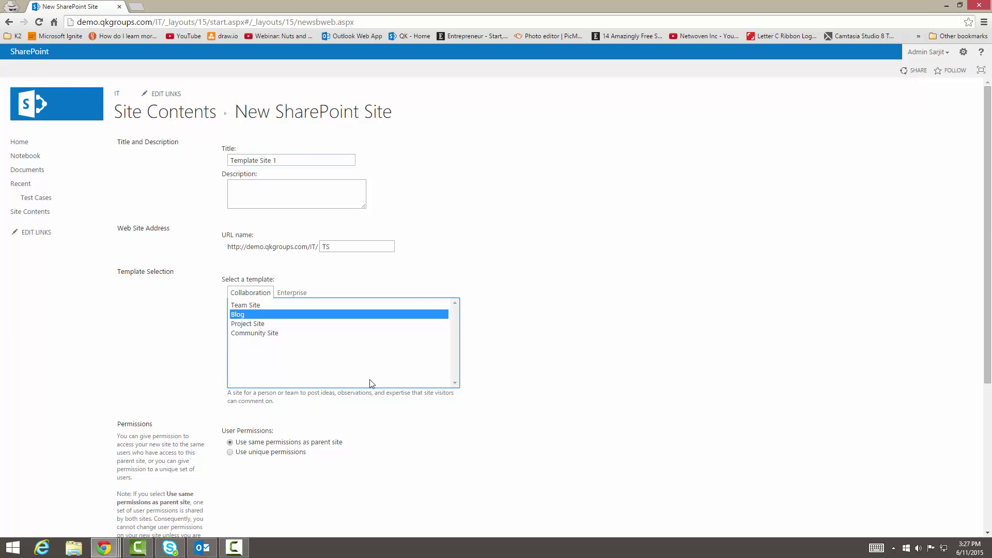
pyautogui.scroll(-4, 370, 383)
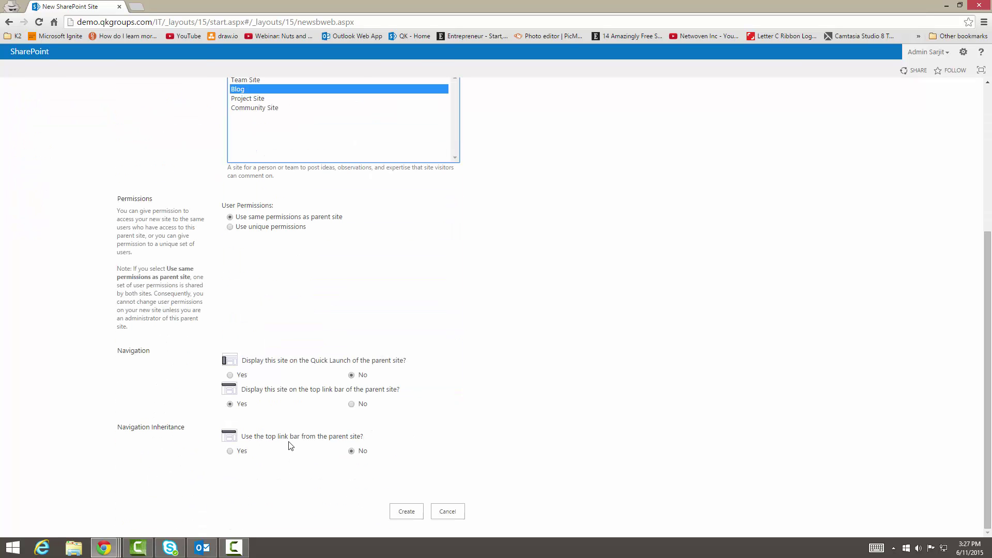
pyautogui.scroll(4, 388, 448)
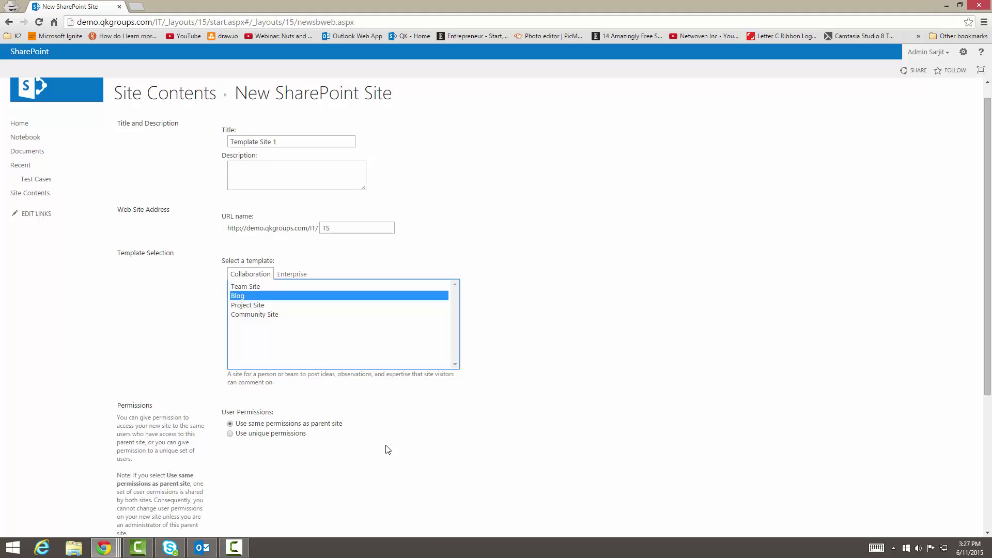
pyautogui.scroll(1, 388, 448)
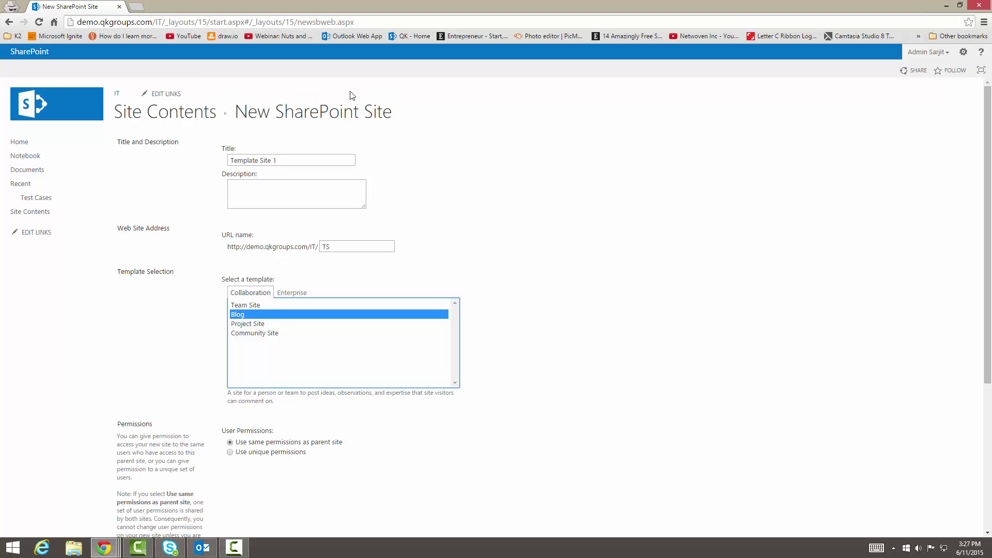
pyautogui.moveTo(306, 156); pyautogui.dragTo(217, 161)
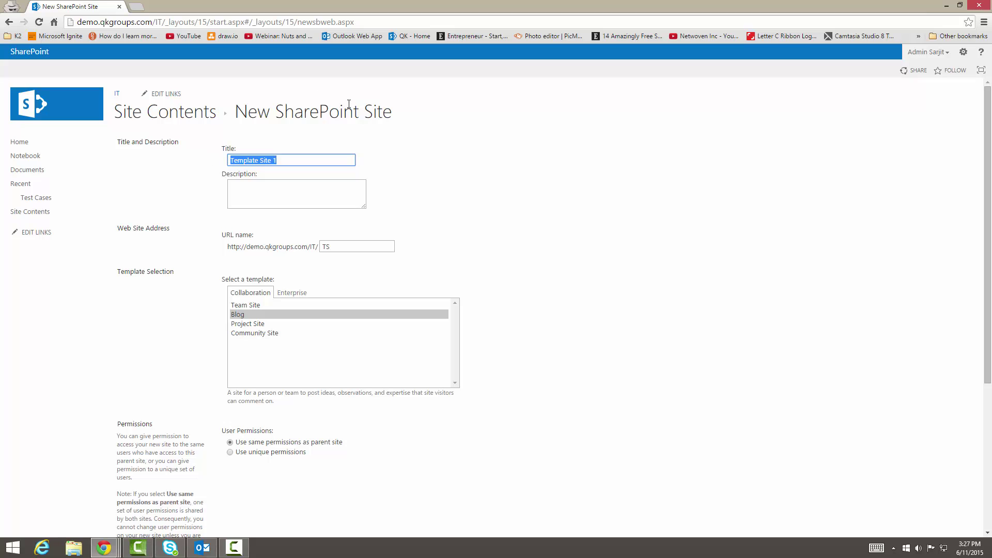
pyautogui.scroll(-4, 461, 420)
pyautogui.scroll(2, 536, 398)
pyautogui.scroll(-2, 536, 400)
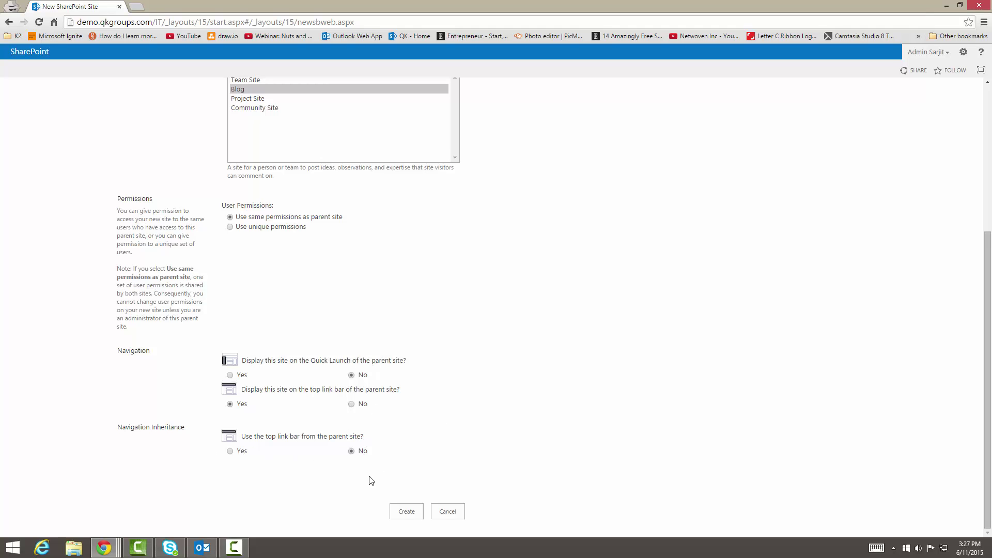
pyautogui.scroll(2, 385, 464)
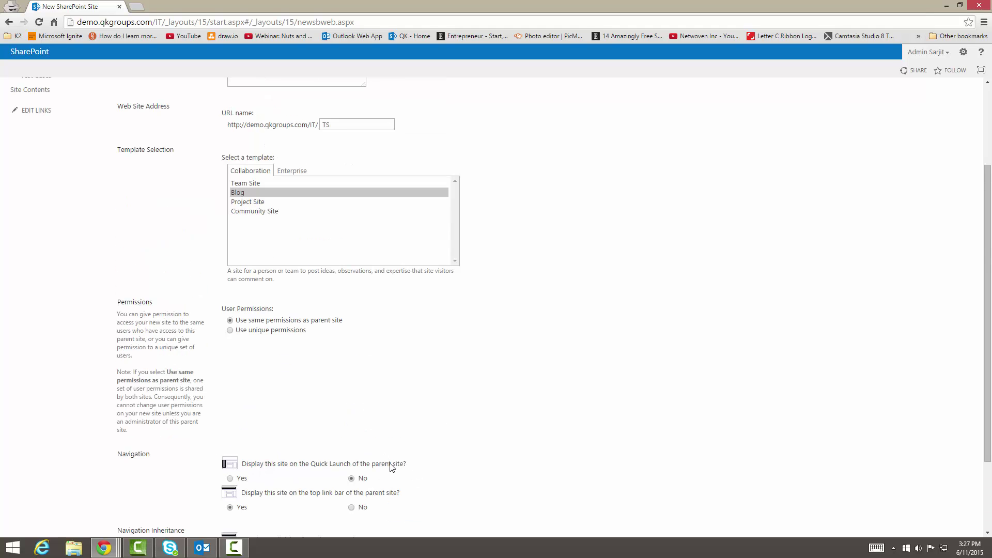
pyautogui.scroll(-2, 391, 466)
pyautogui.scroll(2, 390, 457)
pyautogui.scroll(-2, 391, 457)
pyautogui.click(404, 513)
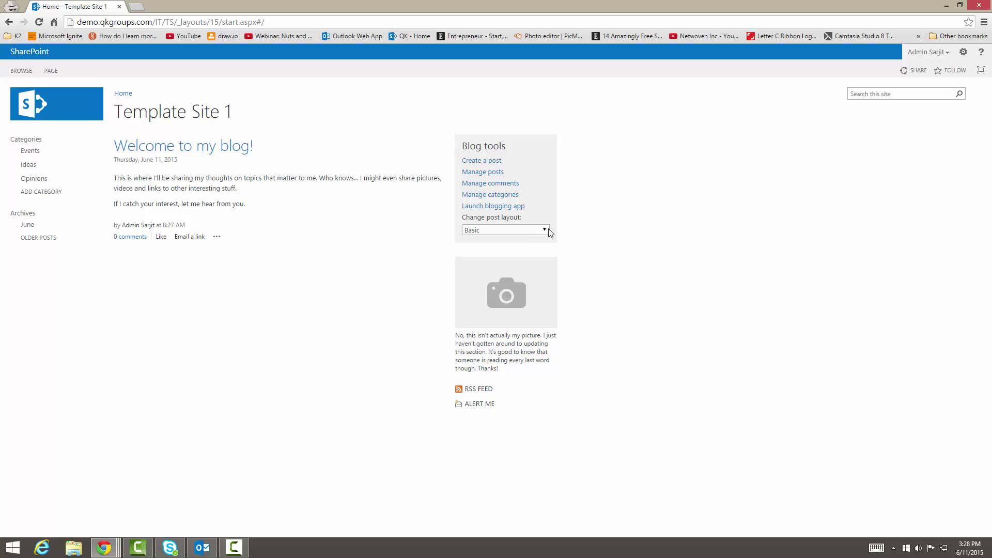
pyautogui.click(545, 230)
pyautogui.click(504, 251)
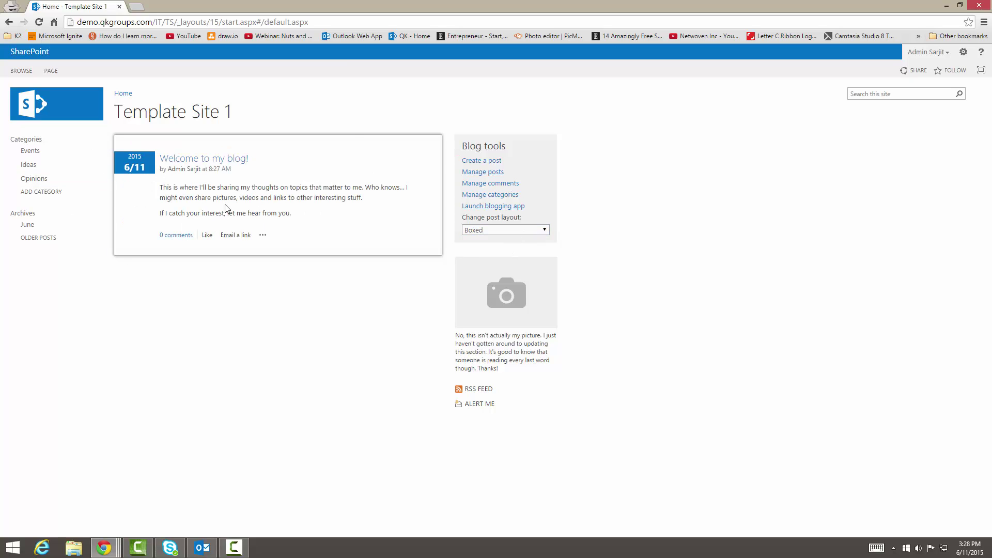
pyautogui.click(530, 231)
pyautogui.click(483, 259)
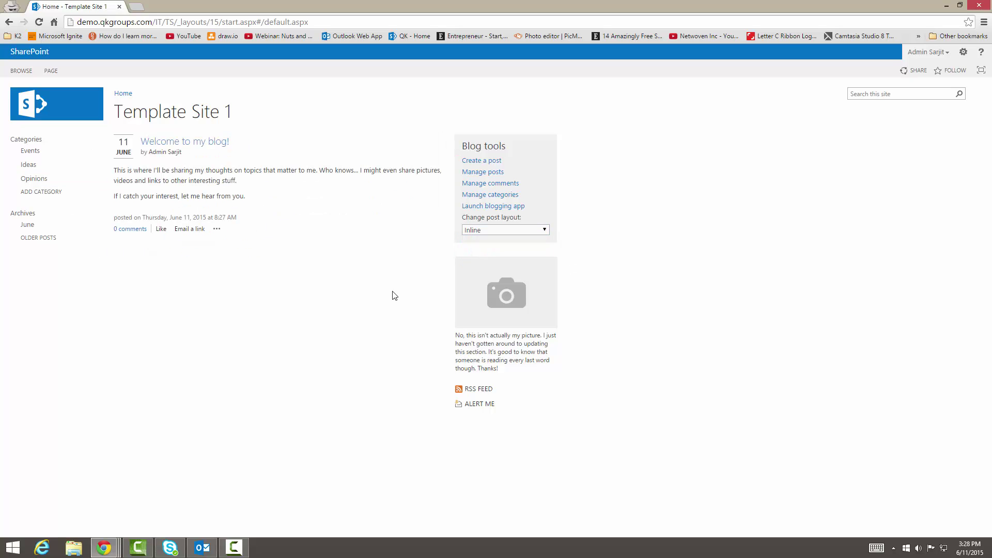
pyautogui.click(515, 232)
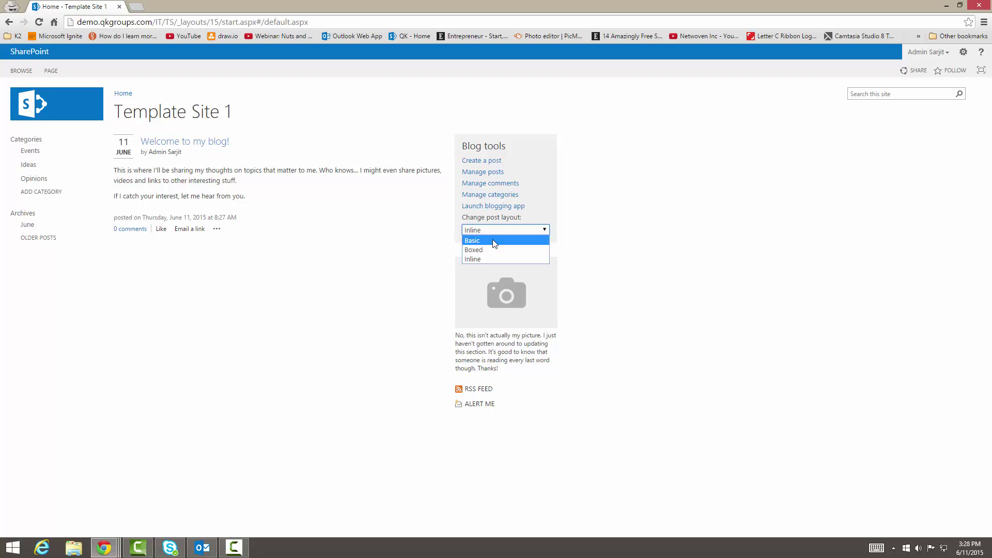
pyautogui.click(492, 240)
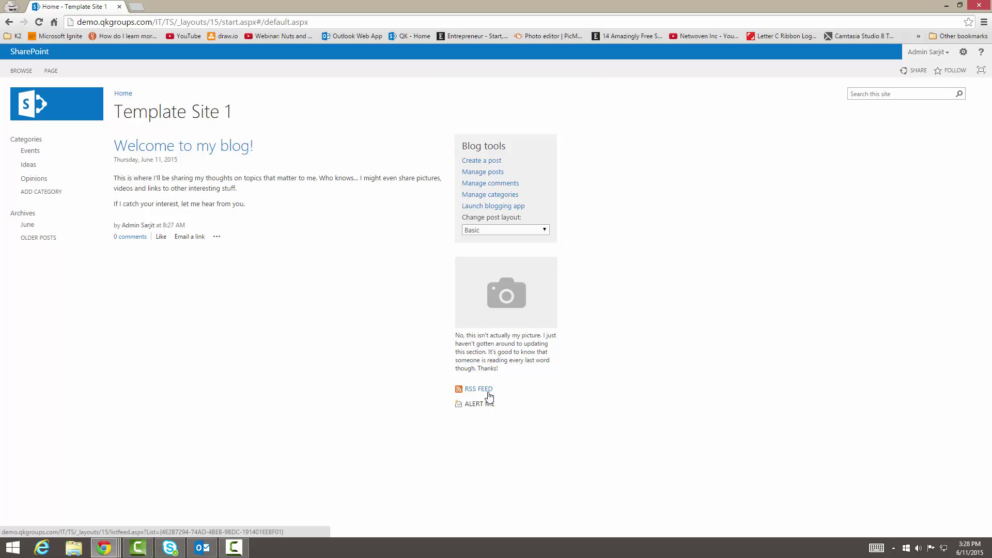
pyautogui.click(477, 404)
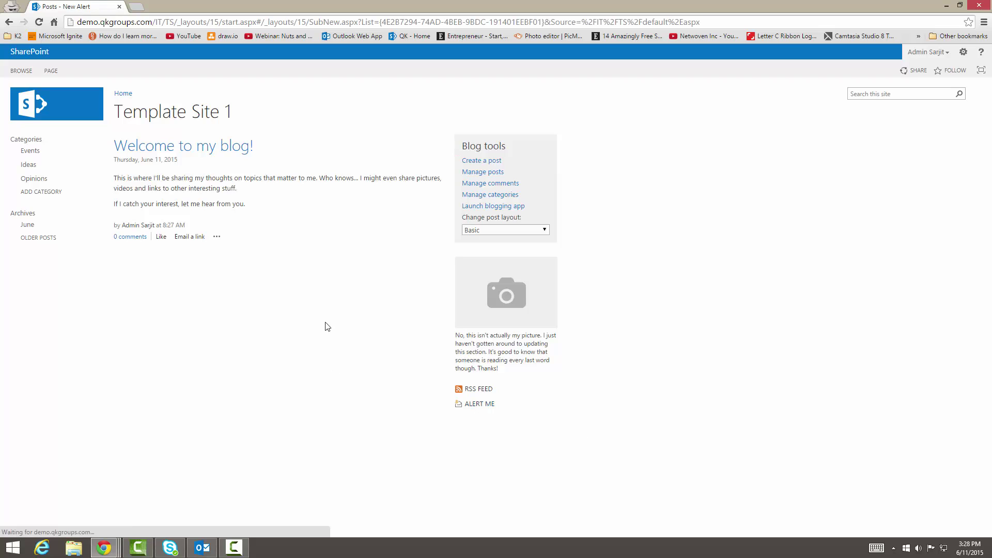
pyautogui.scroll(-3, 421, 410)
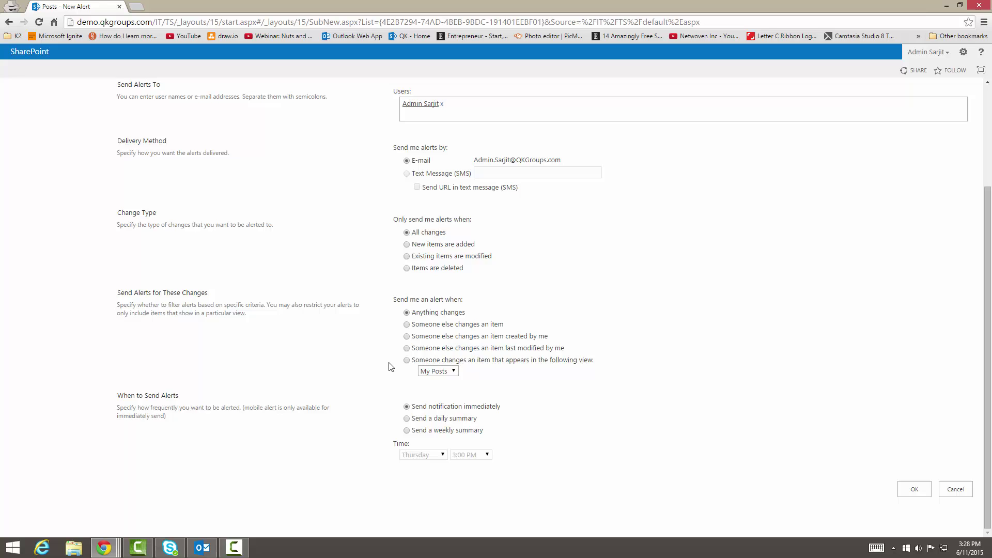
pyautogui.scroll(3, 351, 382)
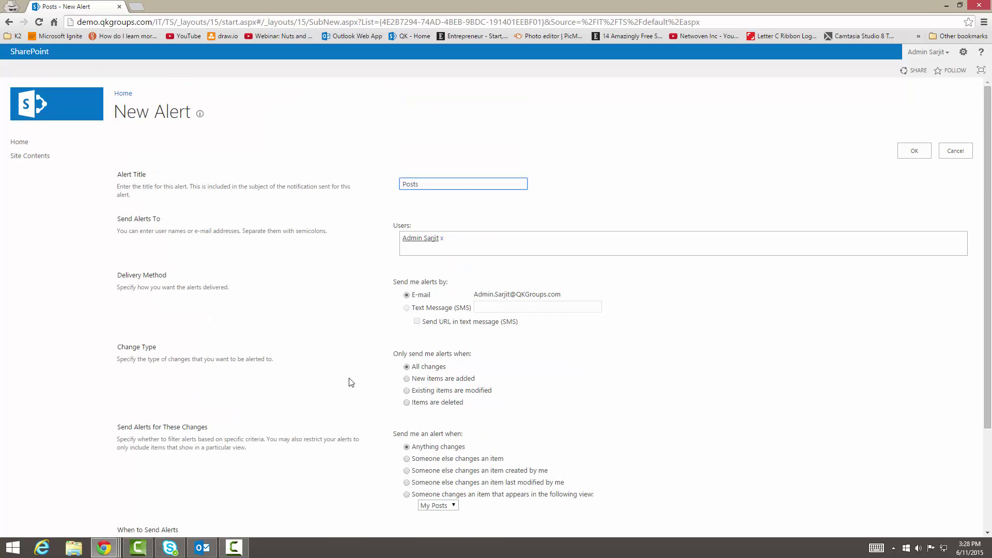
pyautogui.doubleClick(424, 184)
pyautogui.scroll(-1, 499, 219)
pyautogui.click(504, 202)
pyautogui.scroll(-2, 512, 436)
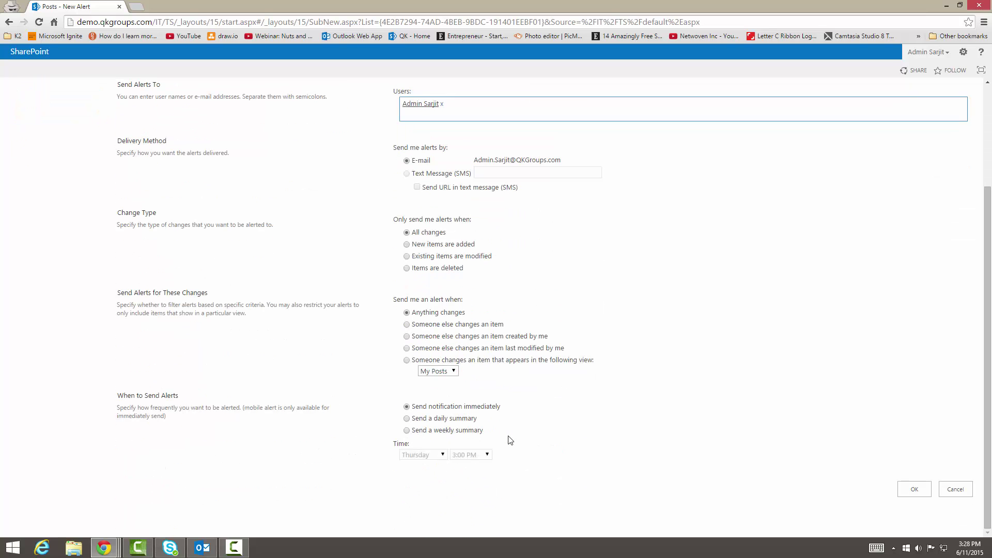
pyautogui.click(410, 170)
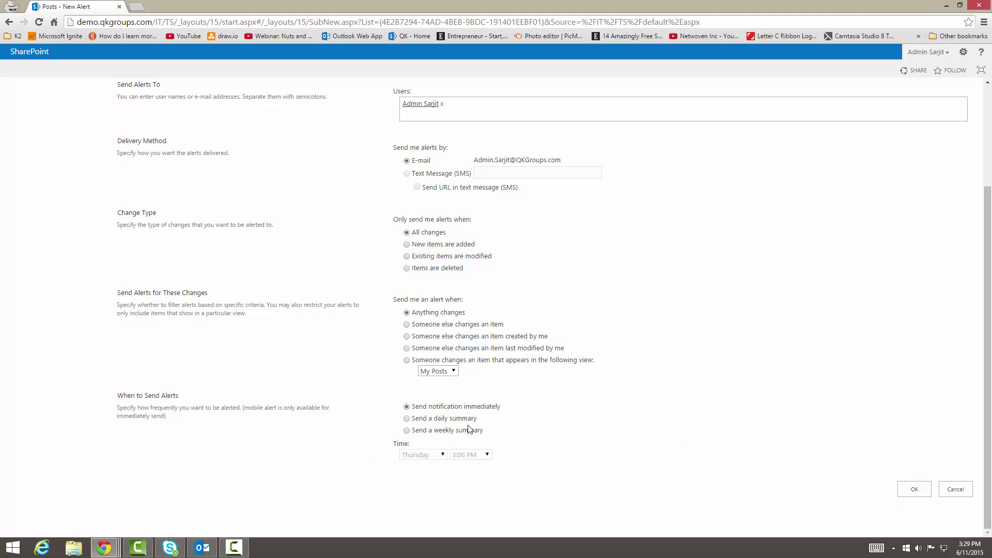
pyautogui.click(955, 489)
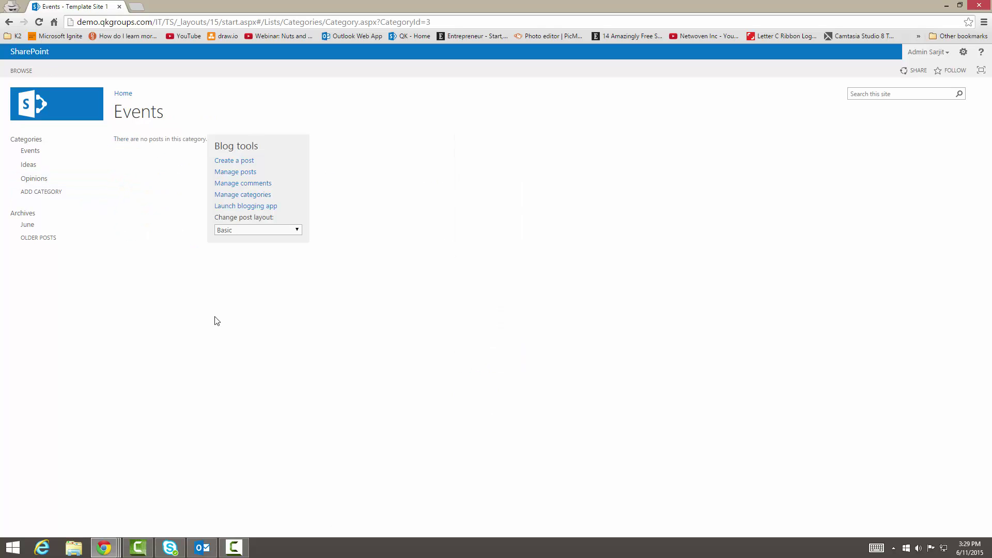
# - Add a blog category named 'Thoughts' and open its empty category page
pyautogui.click(42, 171)
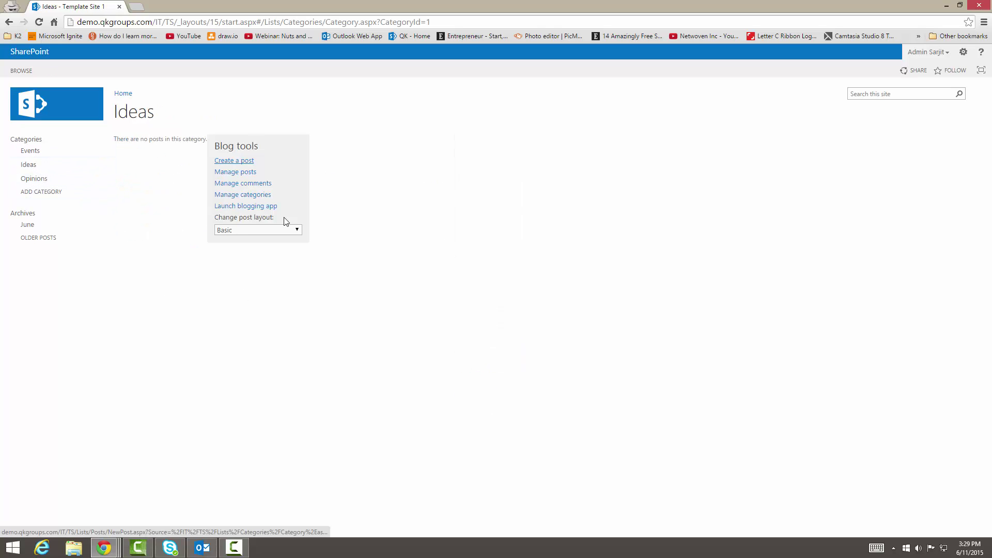
pyautogui.click(48, 199)
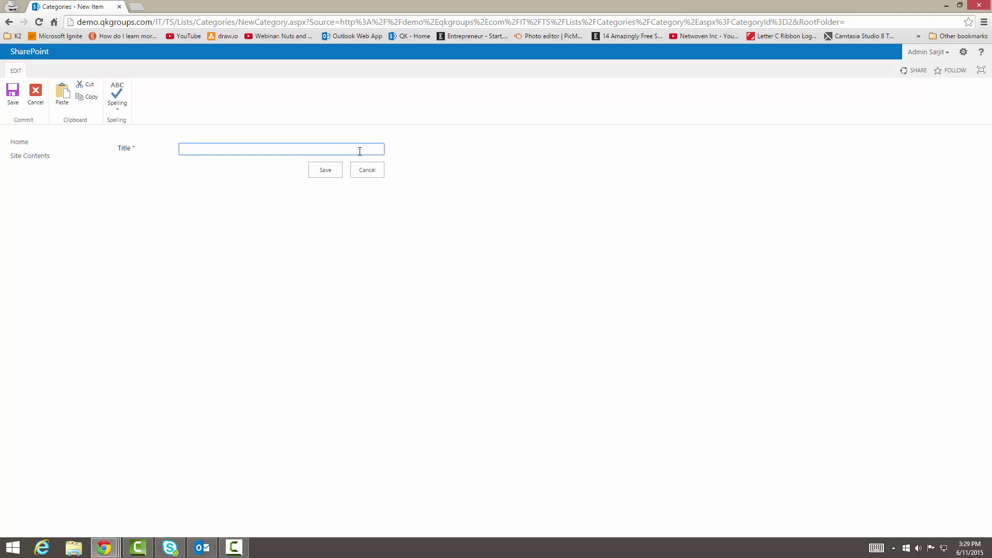
pyautogui.write('Thoughts')
pyautogui.click(313, 175)
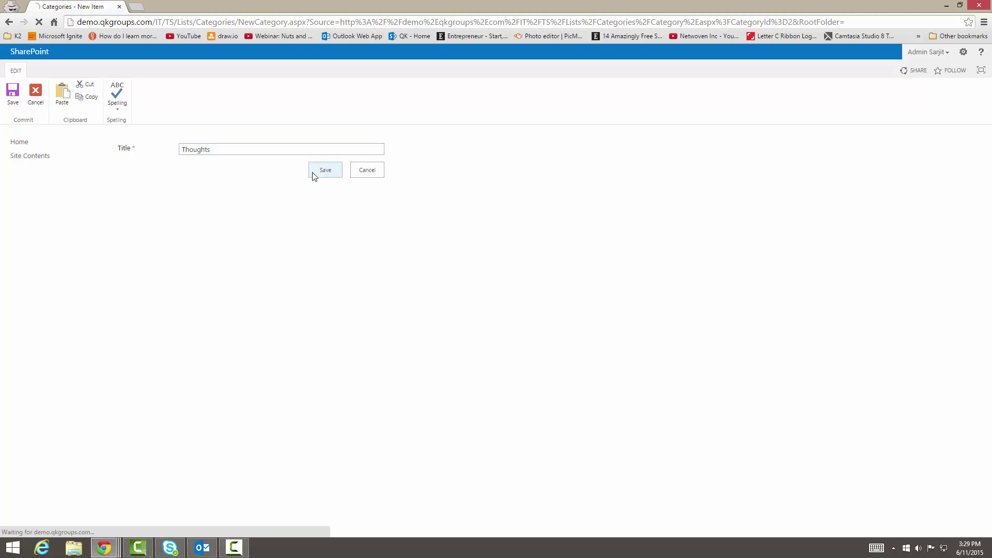
pyautogui.click(39, 192)
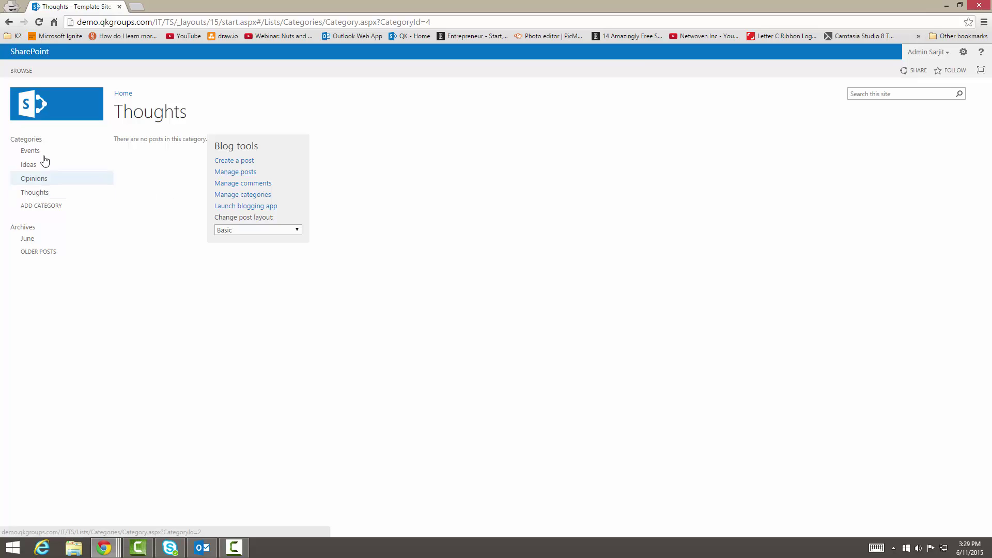
# - Go to the Events category page and put it into edit mode
pyautogui.click(44, 252)
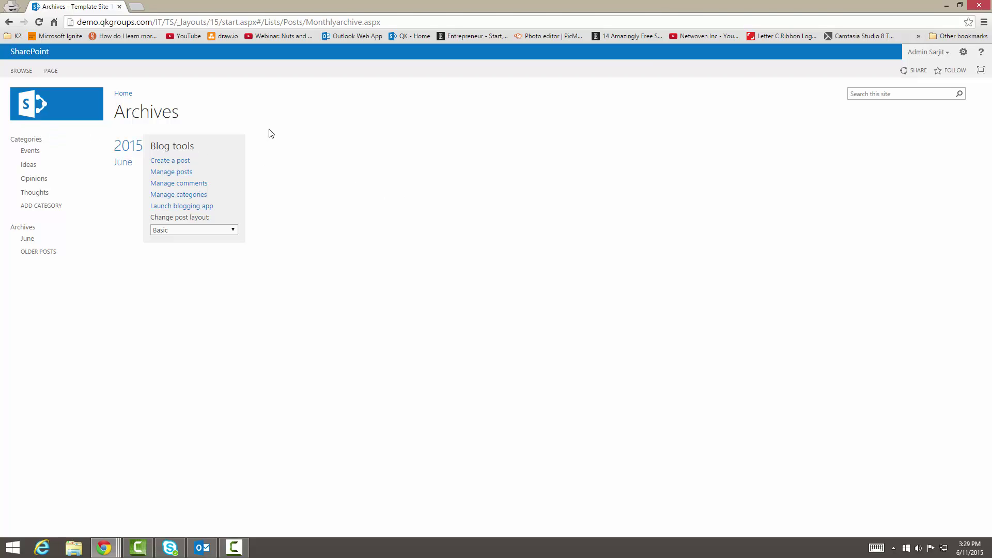
pyautogui.click(30, 153)
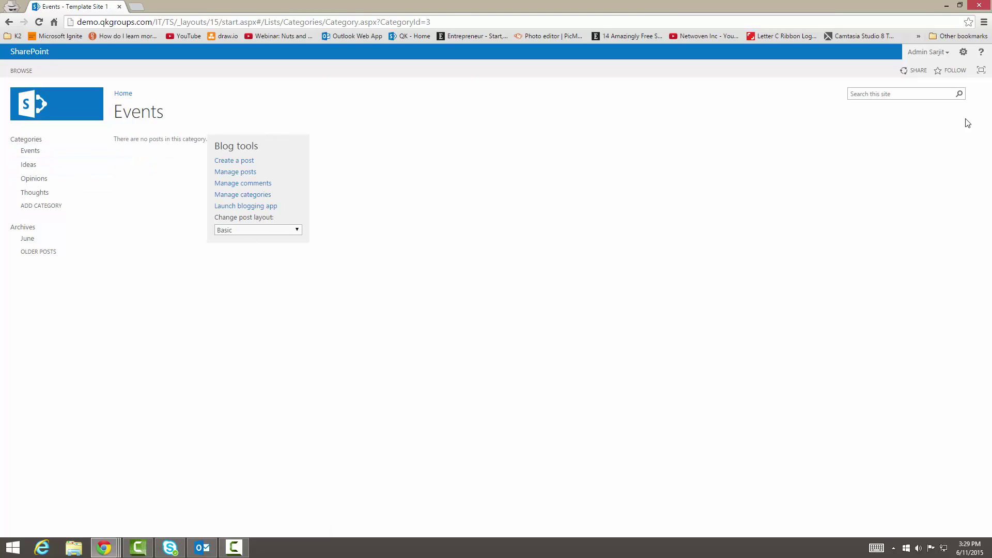
pyautogui.click(964, 54)
pyautogui.click(827, 144)
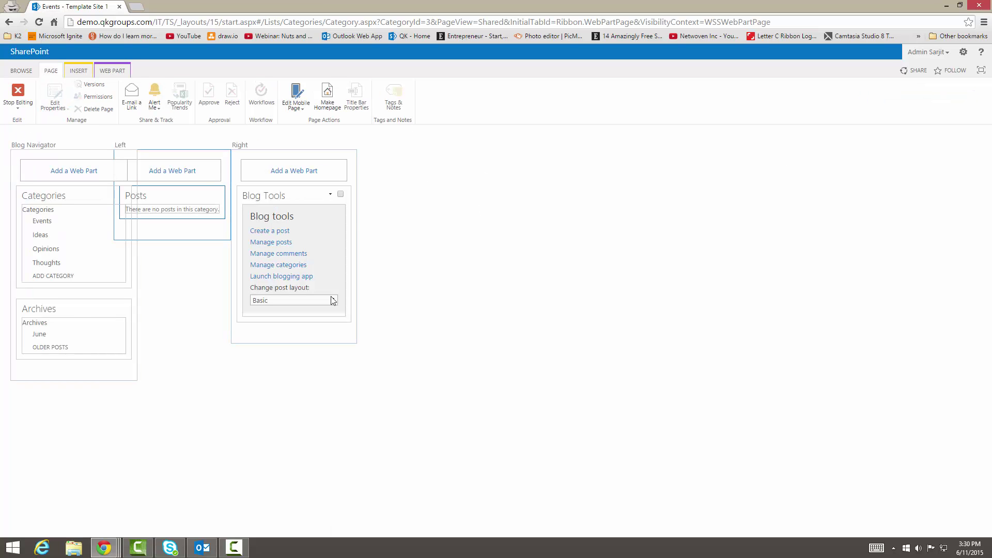
# - Browse the INSERT and PAGE ribbon tabs, then stop editing without changes
pyautogui.click(93, 72)
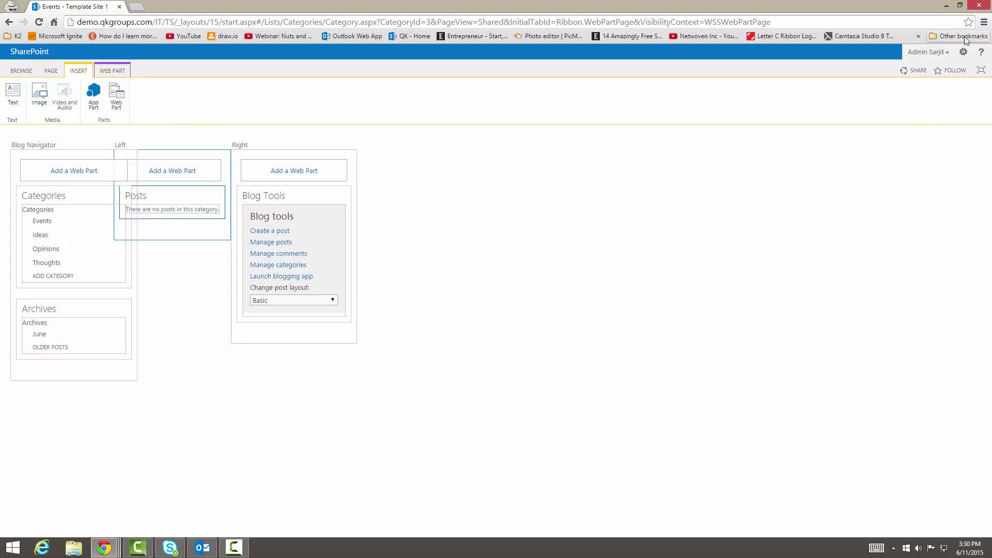
pyautogui.click(962, 54)
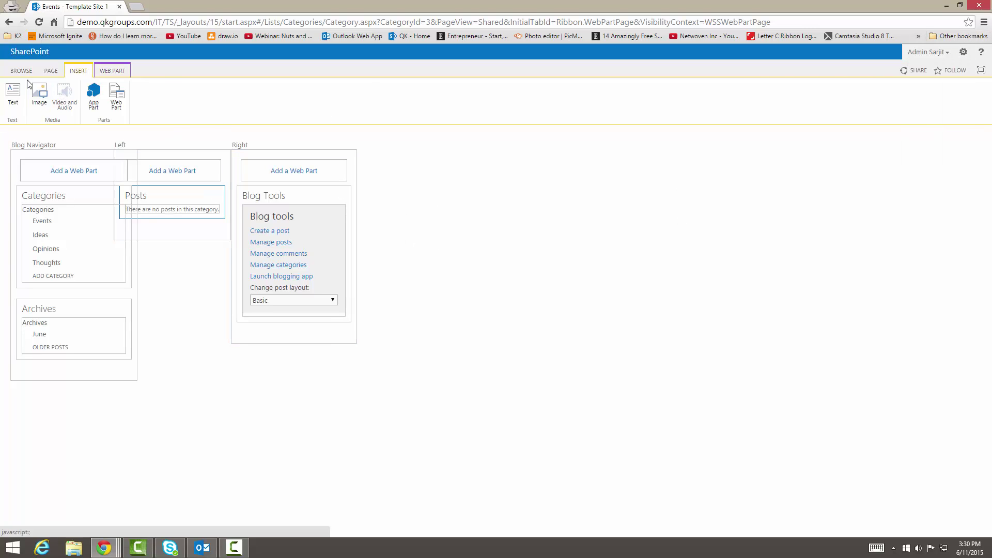
pyautogui.click(49, 71)
pyautogui.click(17, 94)
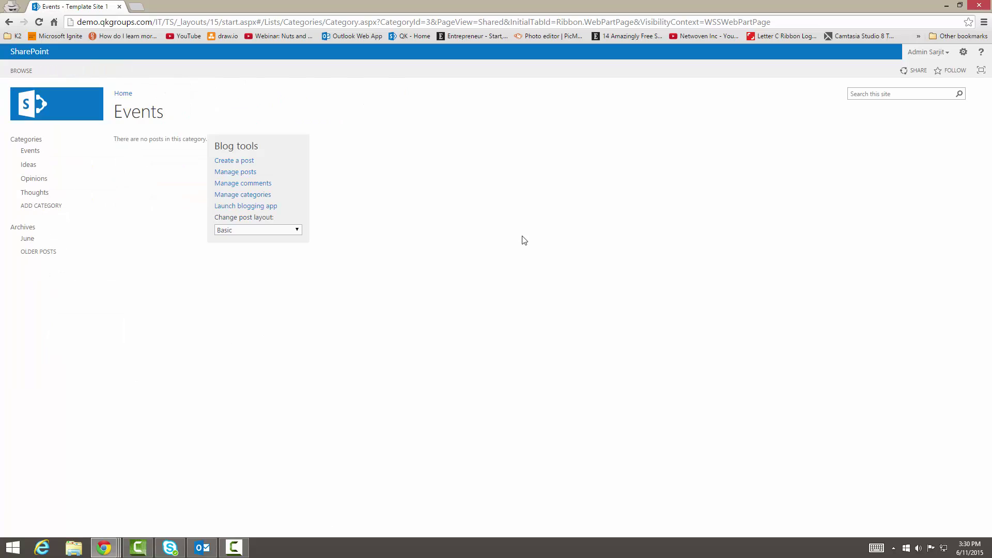
# - Open Change the look from the settings gear to view the available site designs
pyautogui.click(962, 51)
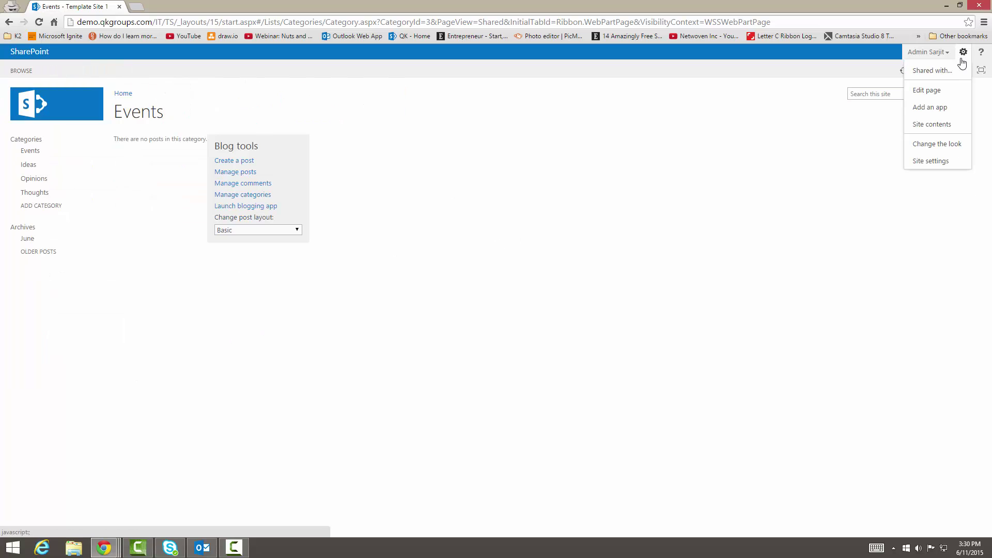
pyautogui.click(928, 145)
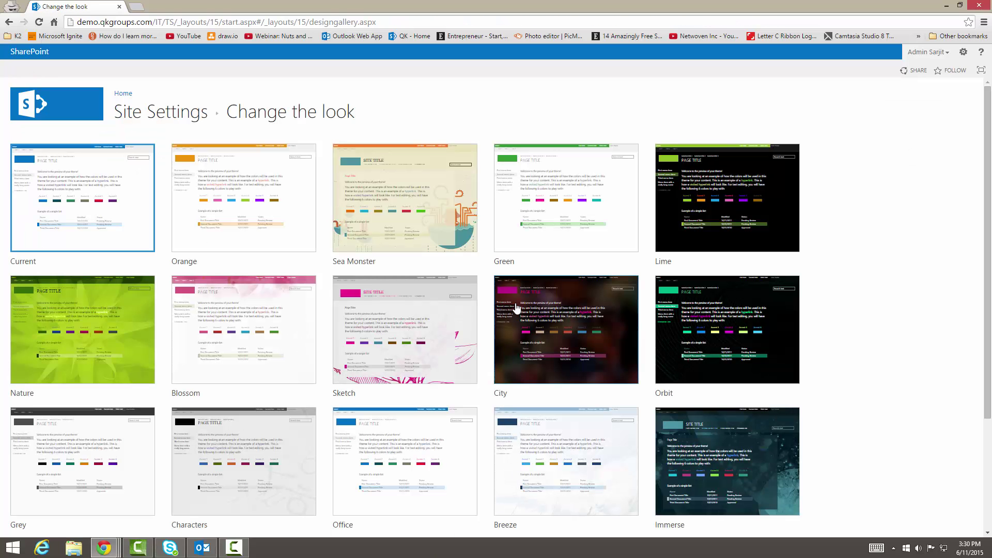
pyautogui.scroll(-1, 517, 304)
pyautogui.scroll(2, 361, 362)
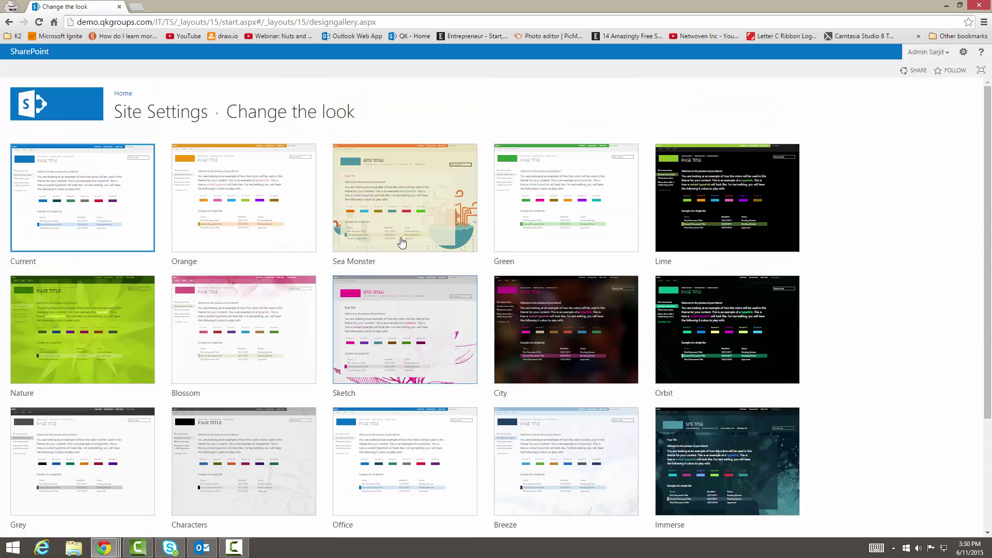
# - Choose Sea Monster with Rockwell Light fonts, Seattle layout and its cream, brown and orange colours
pyautogui.click(422, 204)
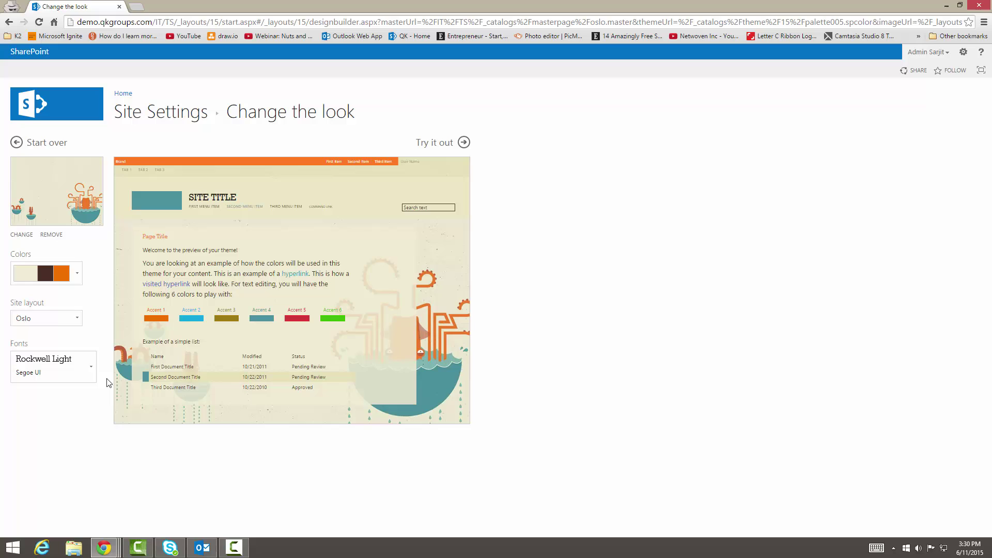
pyautogui.click(90, 367)
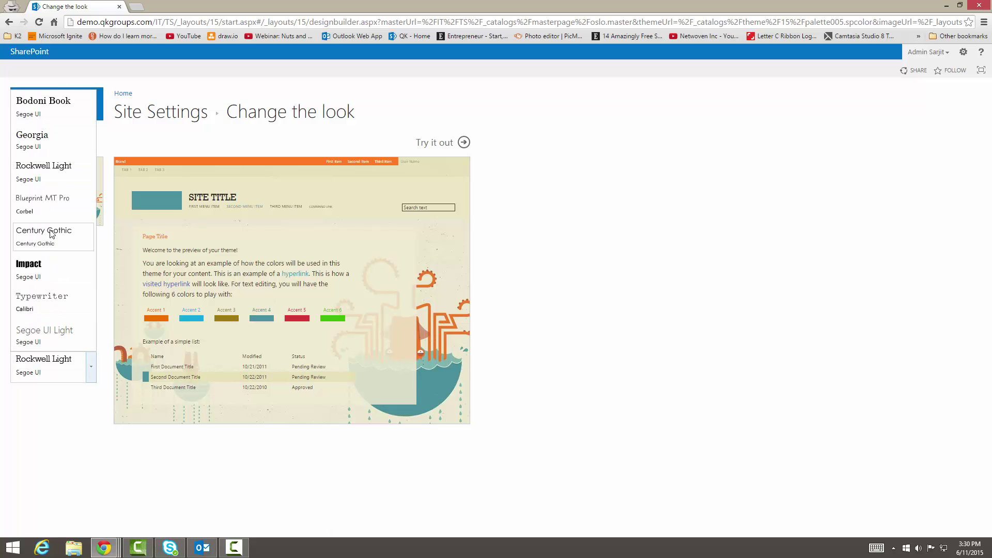
pyautogui.click(589, 288)
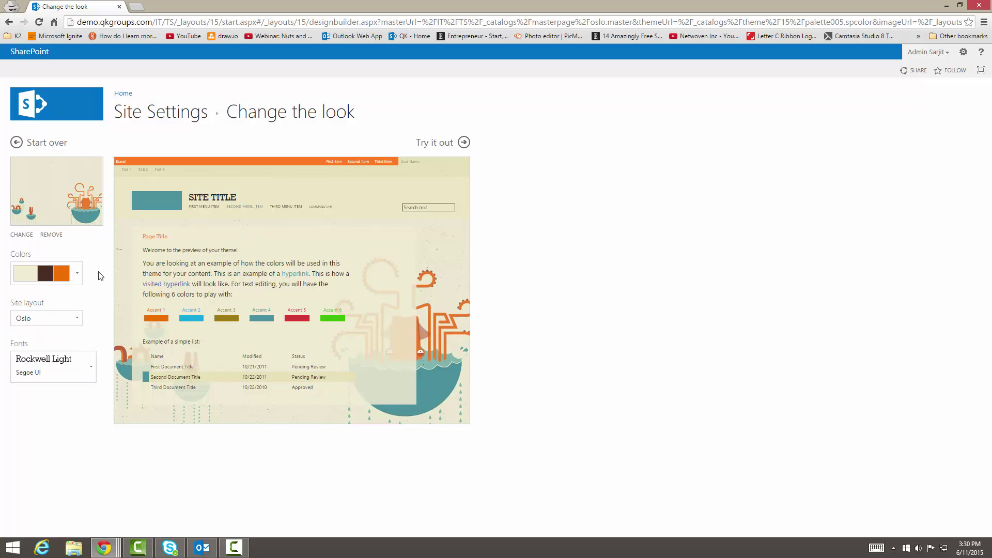
pyautogui.click(78, 318)
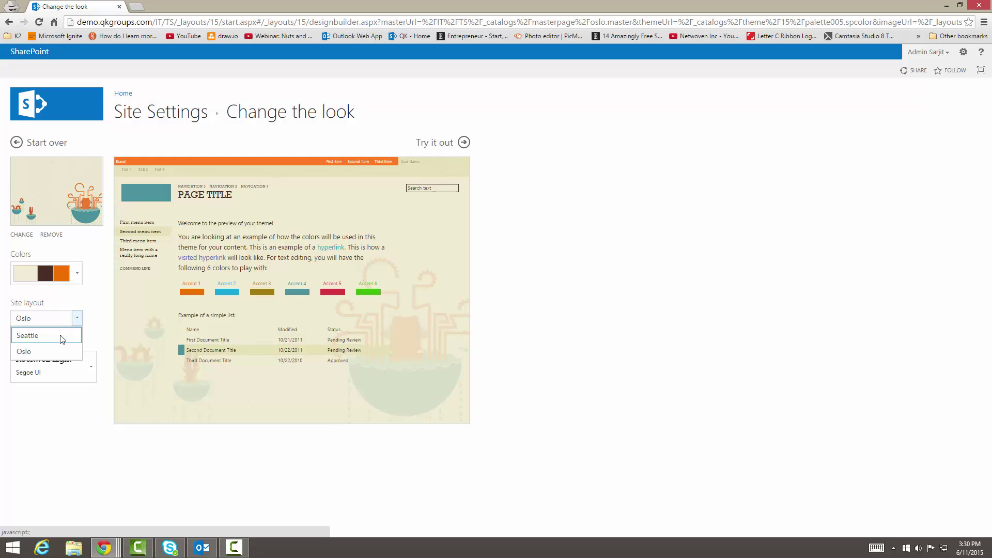
pyautogui.click(60, 335)
pyautogui.click(79, 275)
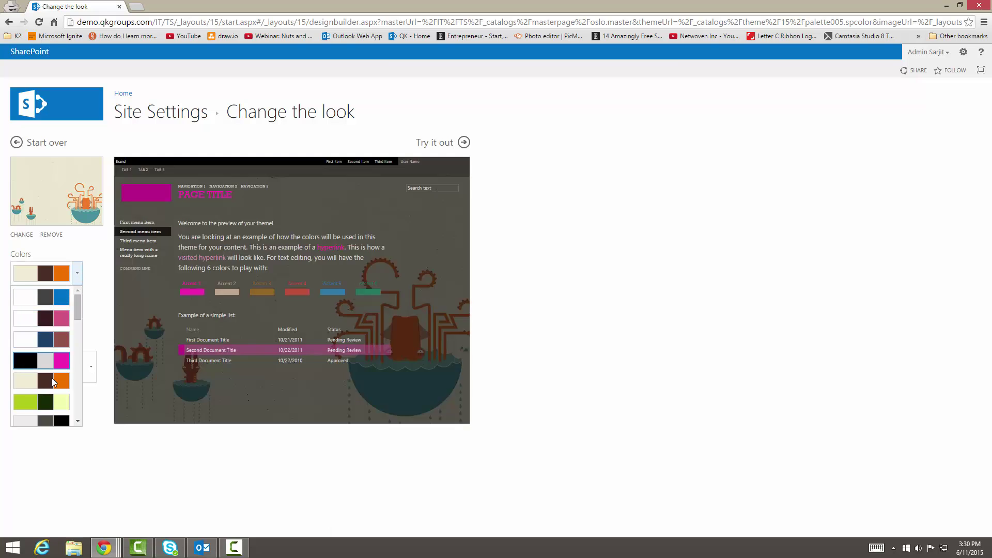
pyautogui.click(51, 380)
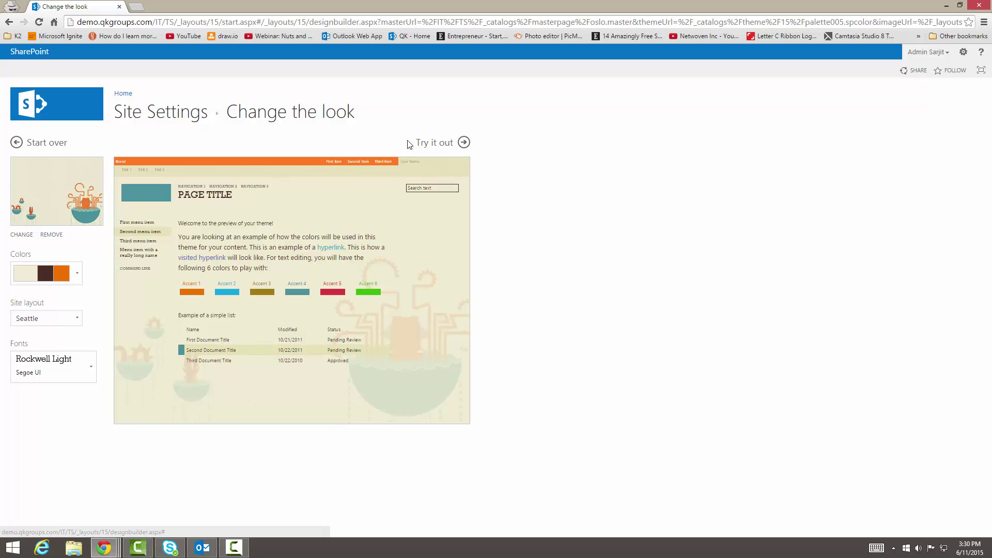
# - Try out the Sea Monster design and keep it for Template Site 1
pyautogui.click(434, 143)
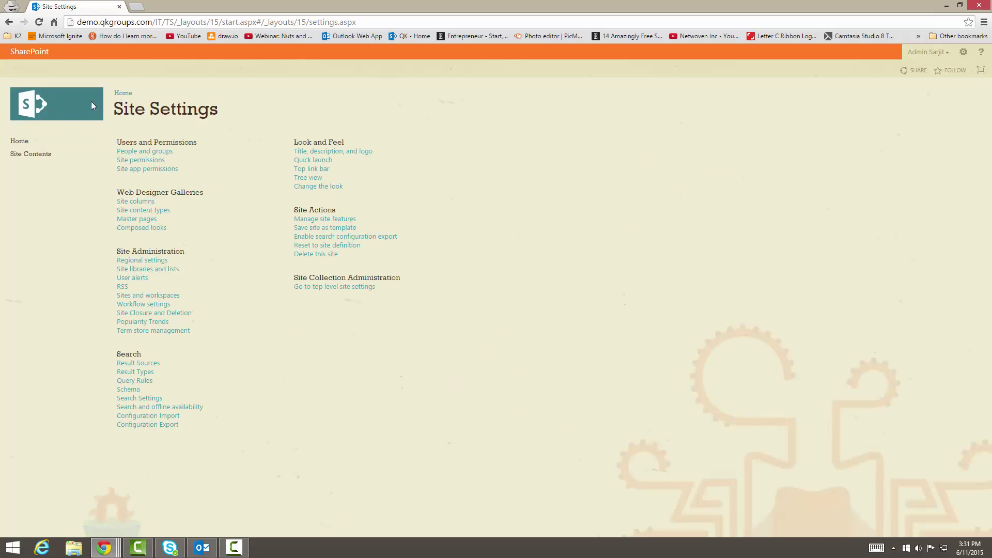
# - Return to the Template Site 1 blog home page via the Home breadcrumb
pyautogui.click(123, 93)
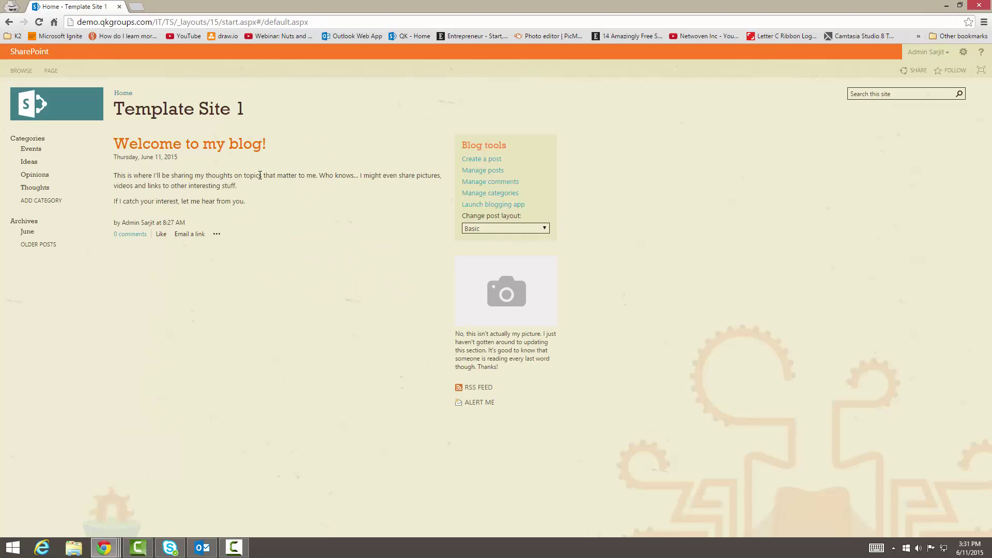
pyautogui.moveTo(256, 115); pyautogui.dragTo(113, 114)
pyautogui.click(440, 298)
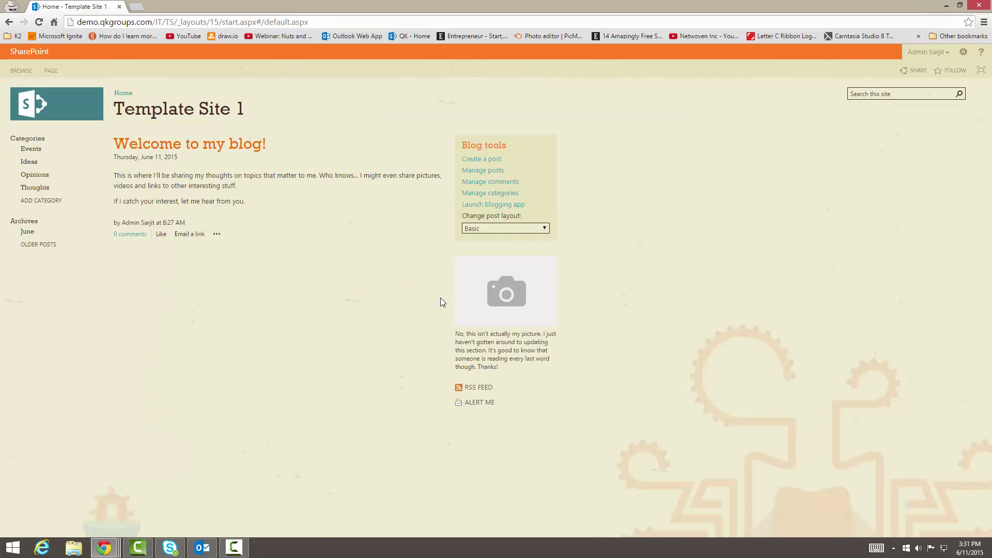